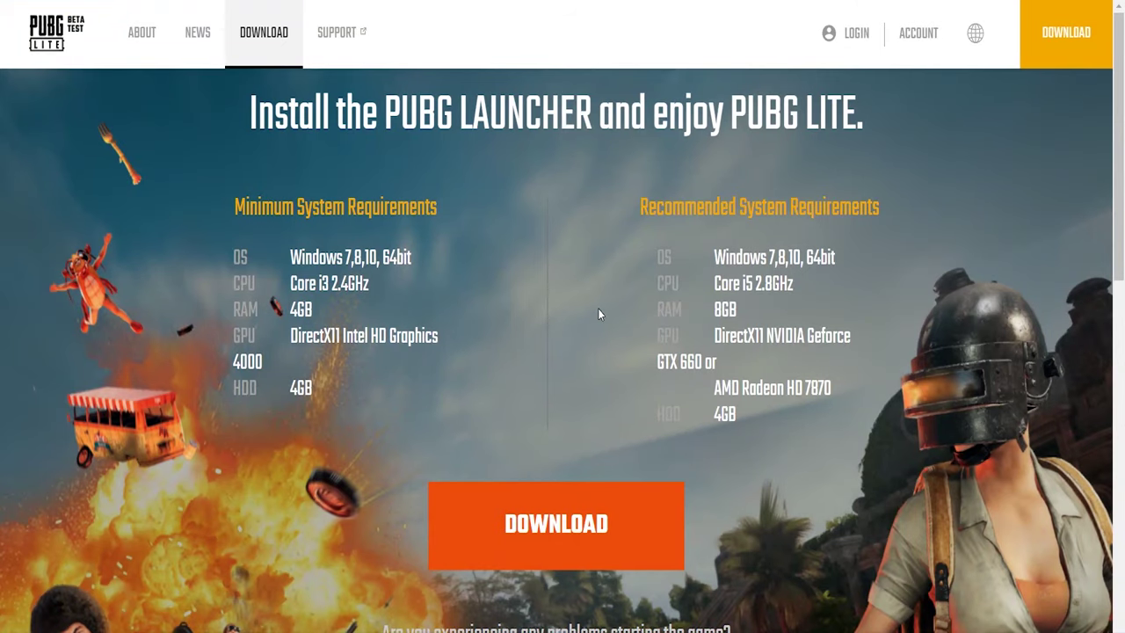
Scroll the PUBG Lite download page down to the Visual C++, .NET Framework 4.5.2 and DirectX 11 boxes.
scroll(597, 313, "down", 7)
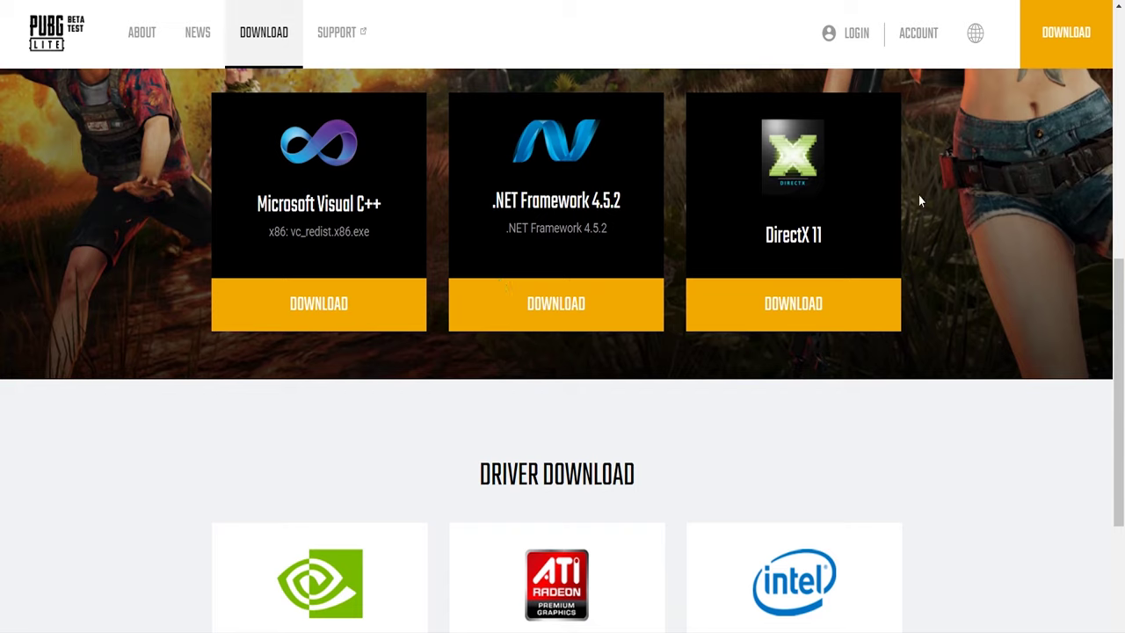
Scroll further to the Driver Download section with the Nvidia, ATI Radeon and Intel boxes.
scroll(790, 253, "down", 2)
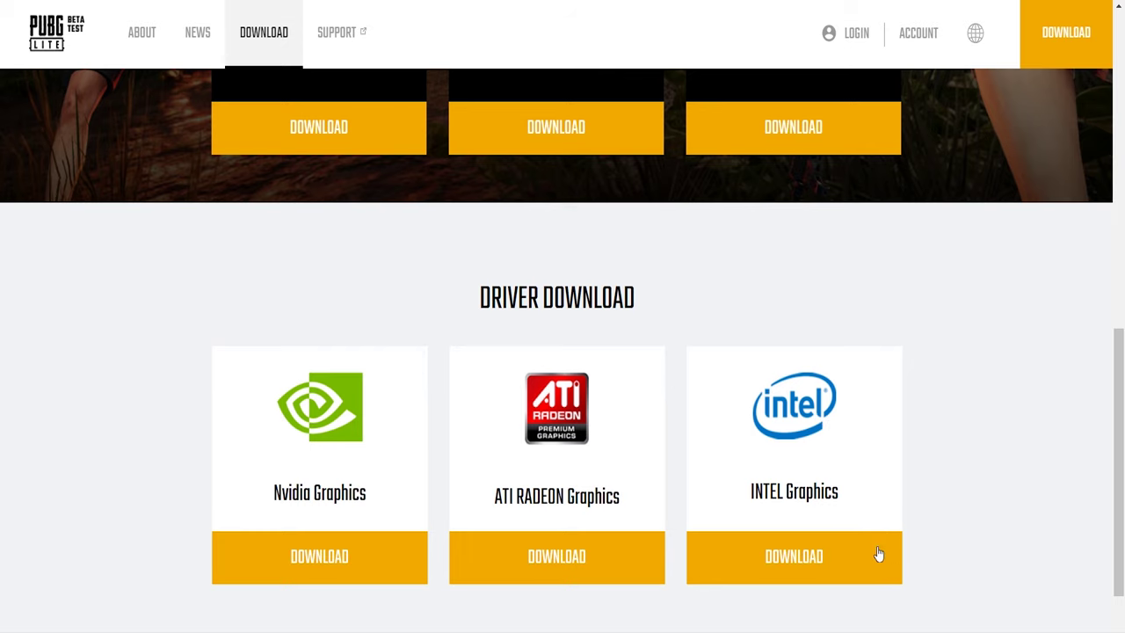
scroll(825, 439, "up", 5)
scroll(783, 521, "down", 5)
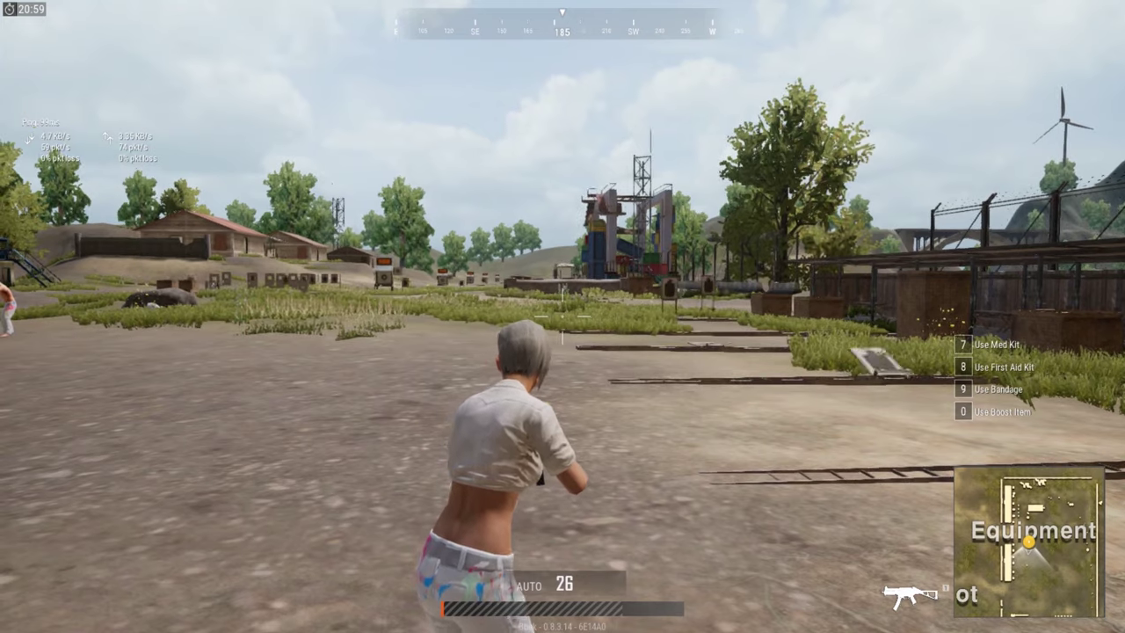
Open Settings from the in-game System Menu and scroll the Graphics tab to the top.
key("Escape")
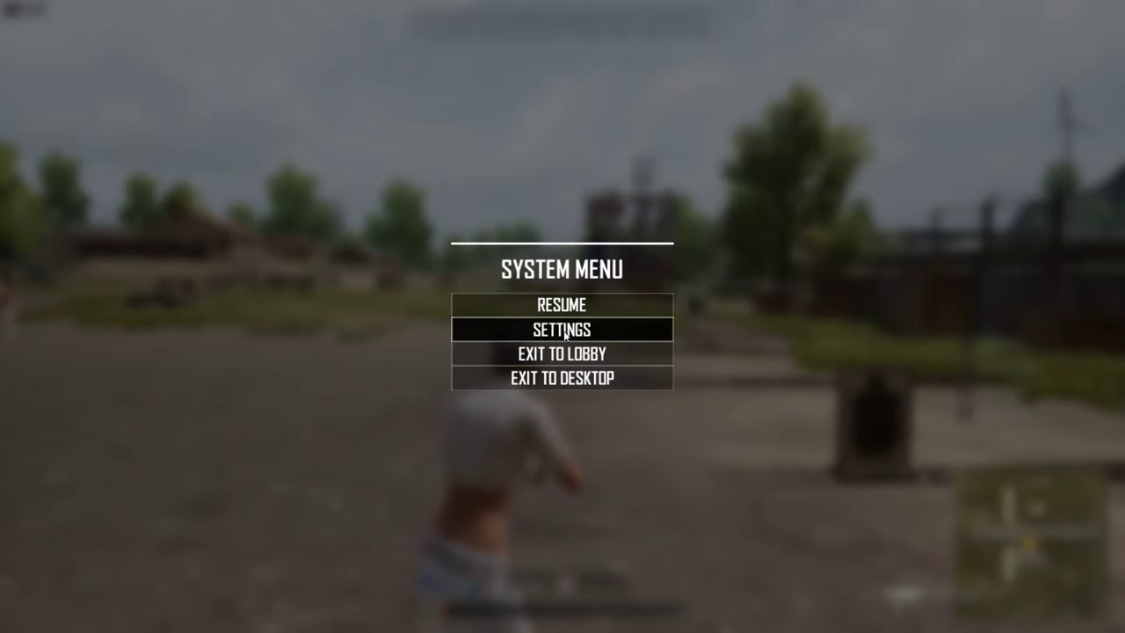
left_click(563, 334)
scroll(452, 211, "up", 1)
scroll(456, 214, "up", 2)
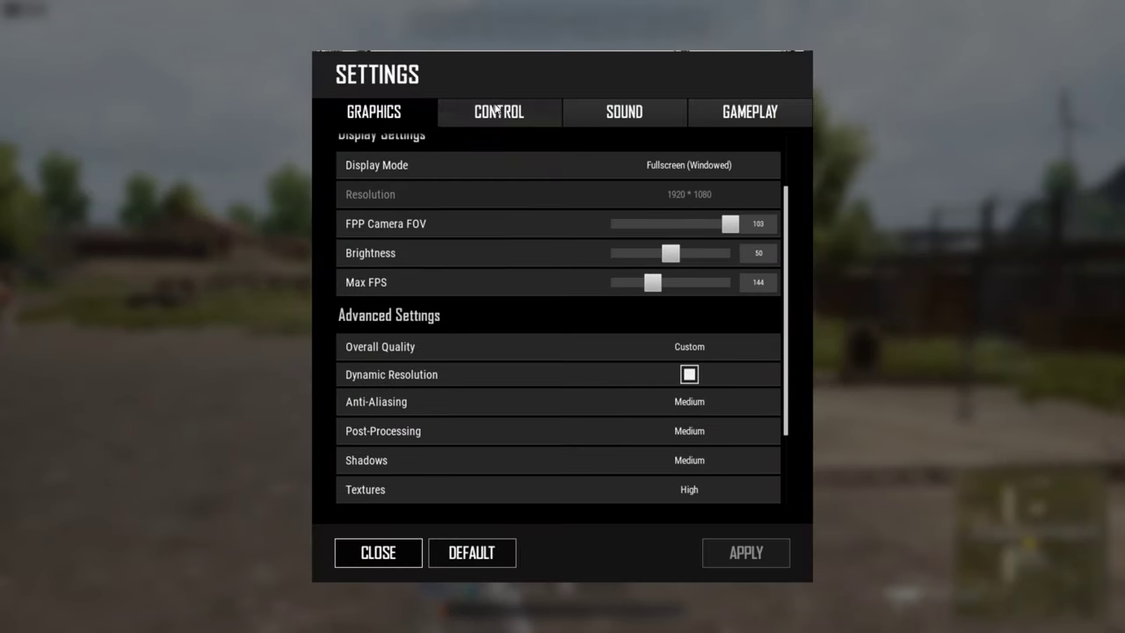
scroll(608, 161, "up", 2)
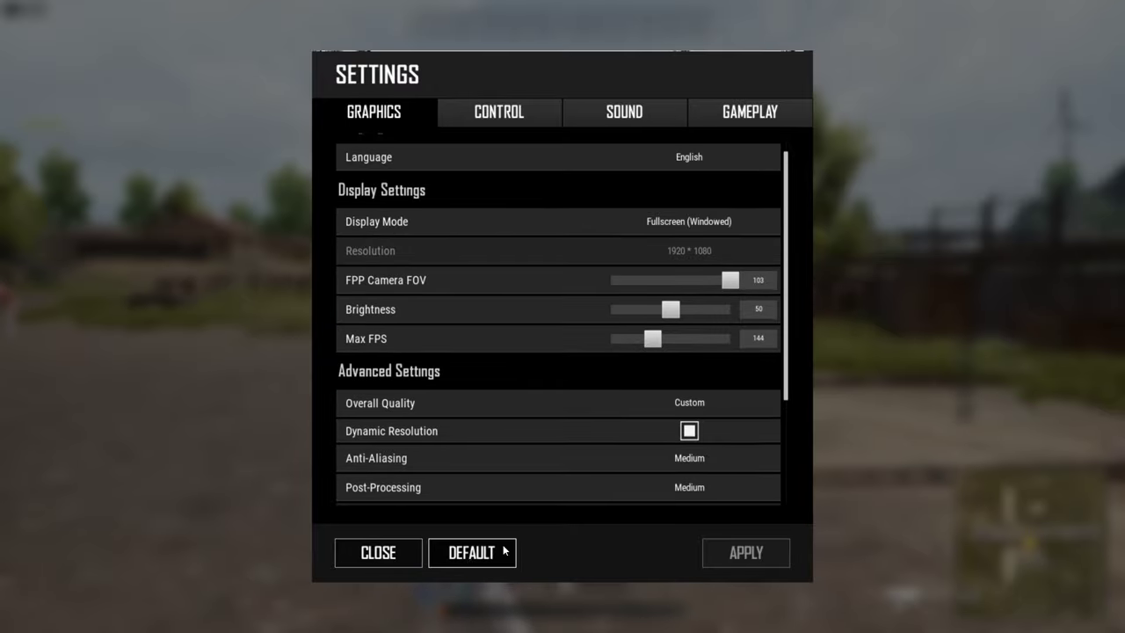
scroll(487, 263, "up", 1)
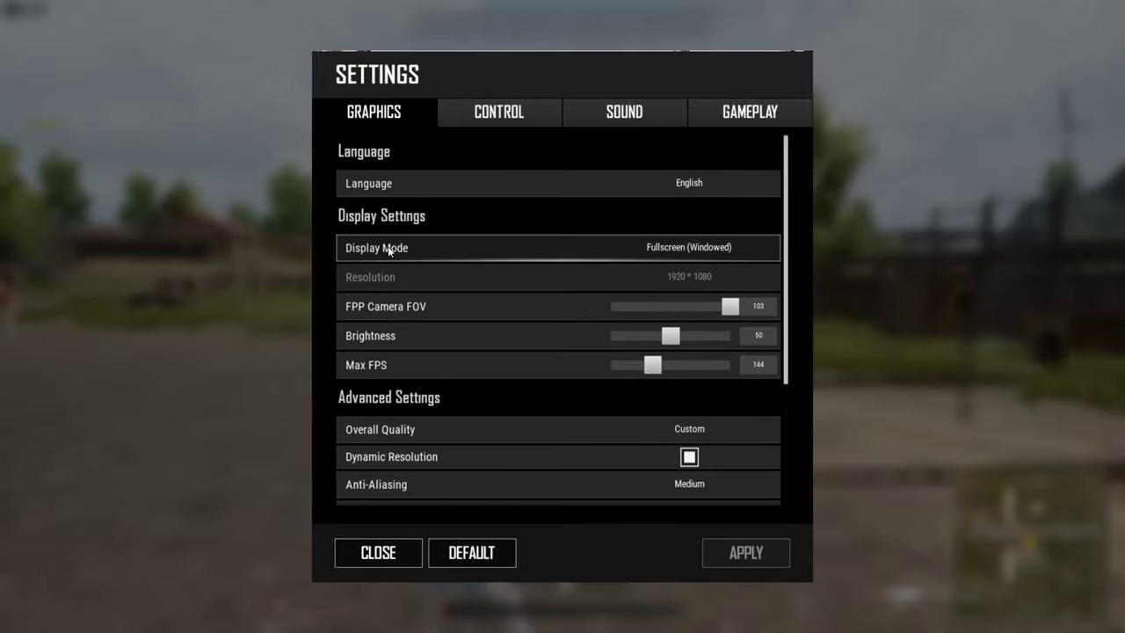
Set Display Mode to Windowed and Resolution to 1280 * 720.
left_click(712, 247)
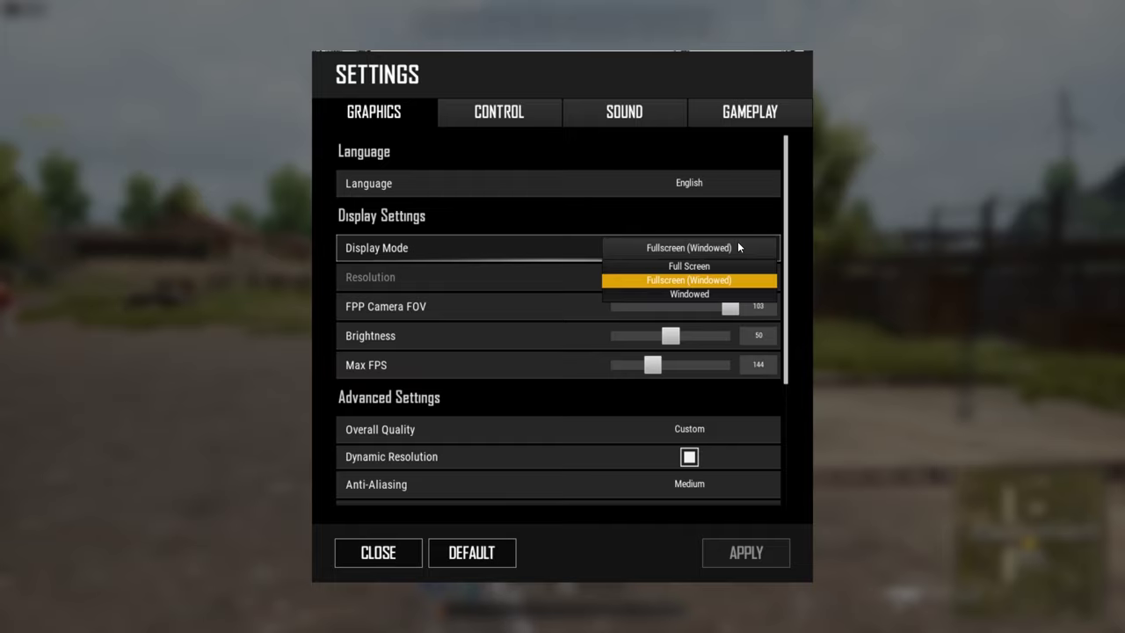
left_click(717, 295)
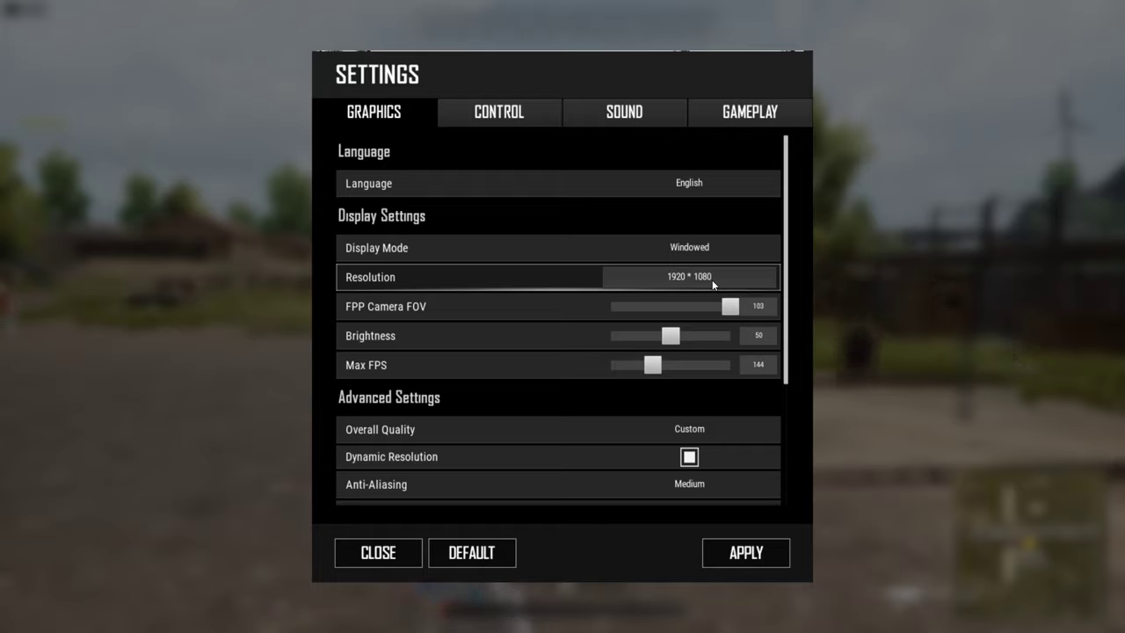
left_click(712, 279)
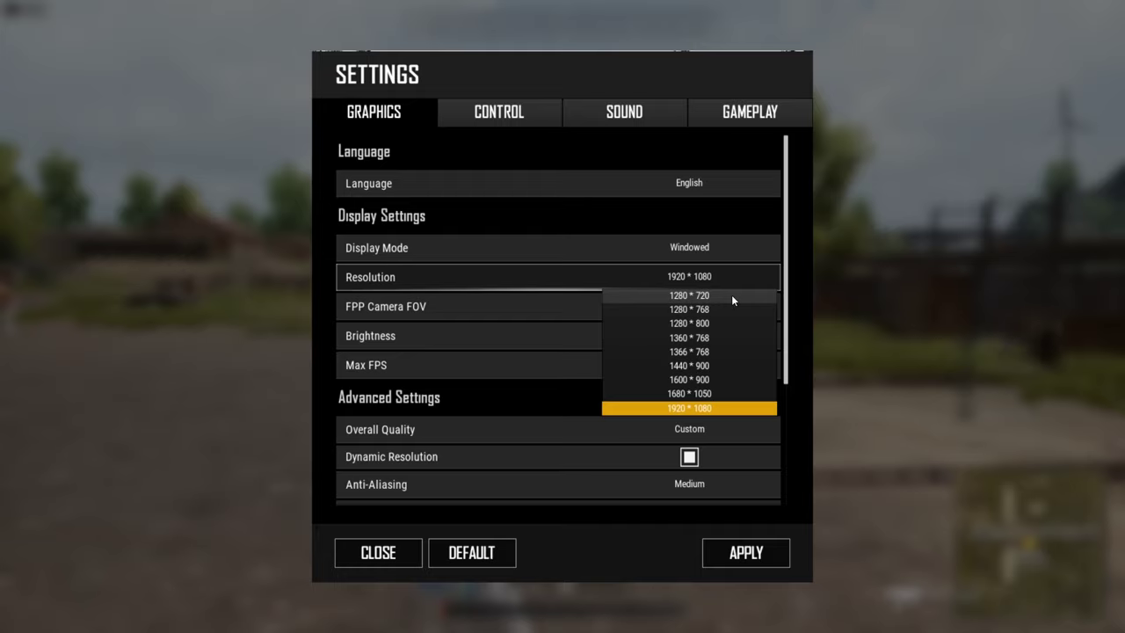
left_click(731, 295)
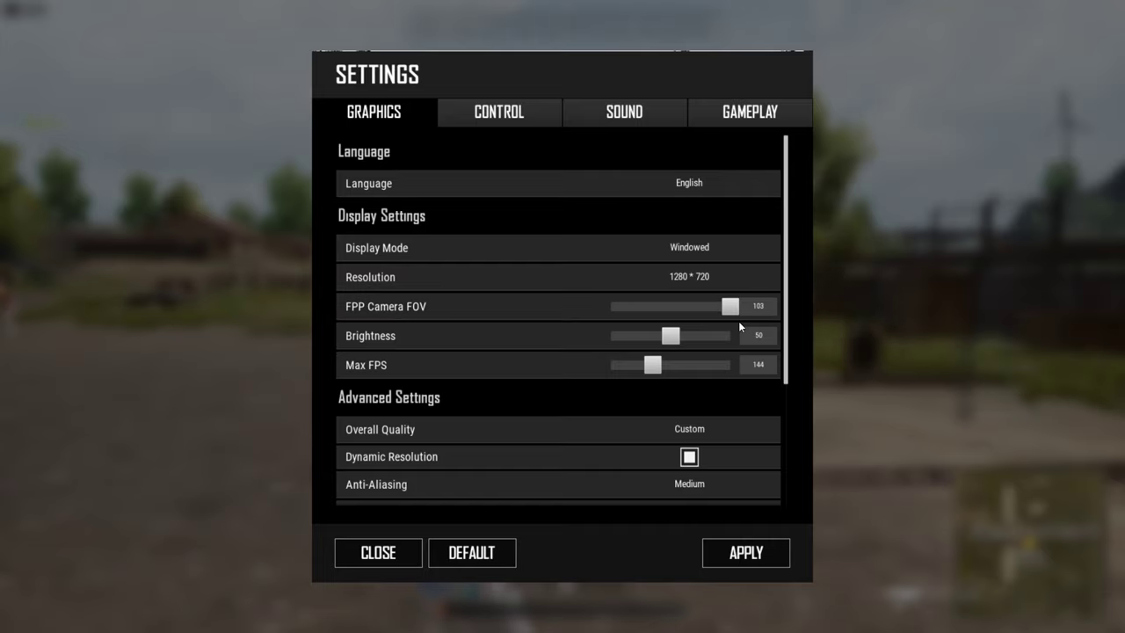
Lower FPP Camera FOV from 103 to 90, enter Brightness 70, and raise Max FPS to 300.
left_click_drag(730, 306, 677, 306)
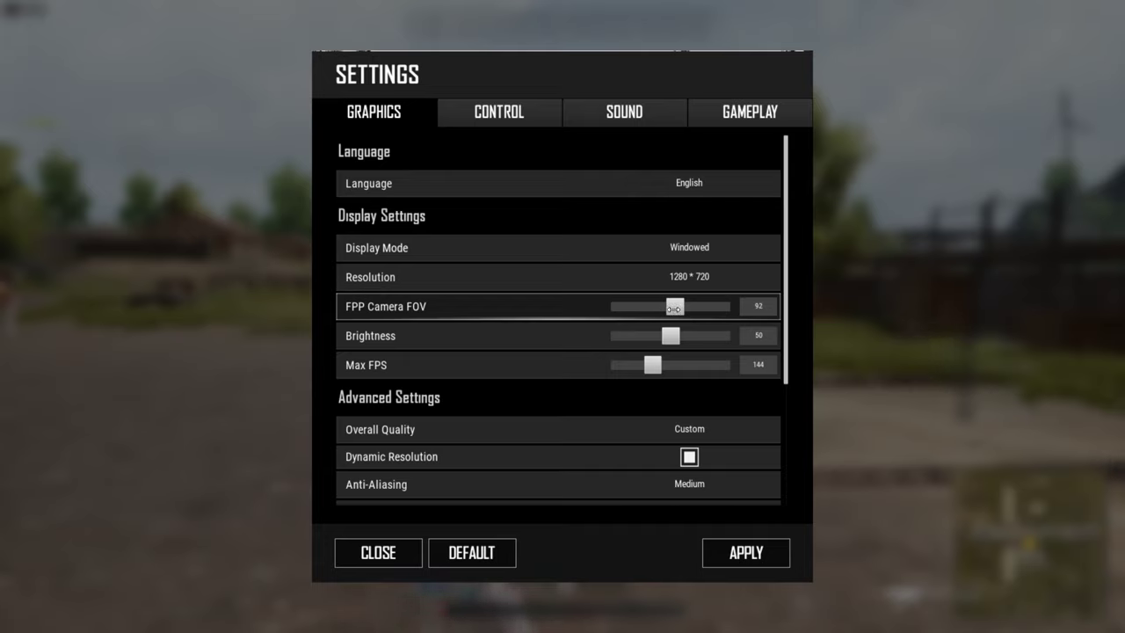
left_click_drag(670, 308, 660, 308)
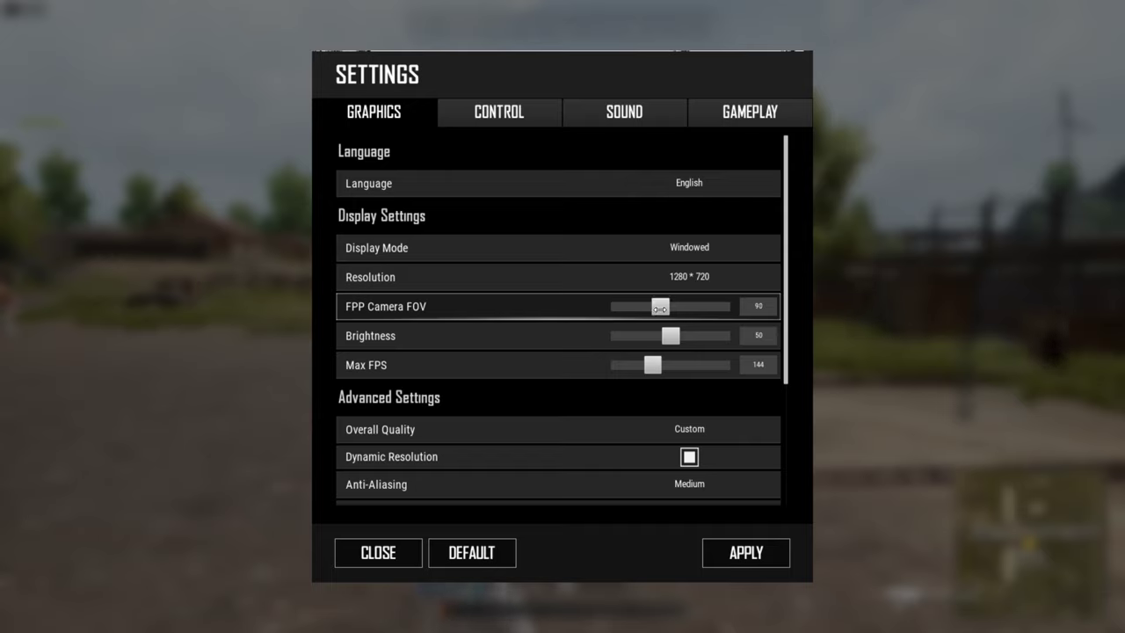
left_click(750, 337)
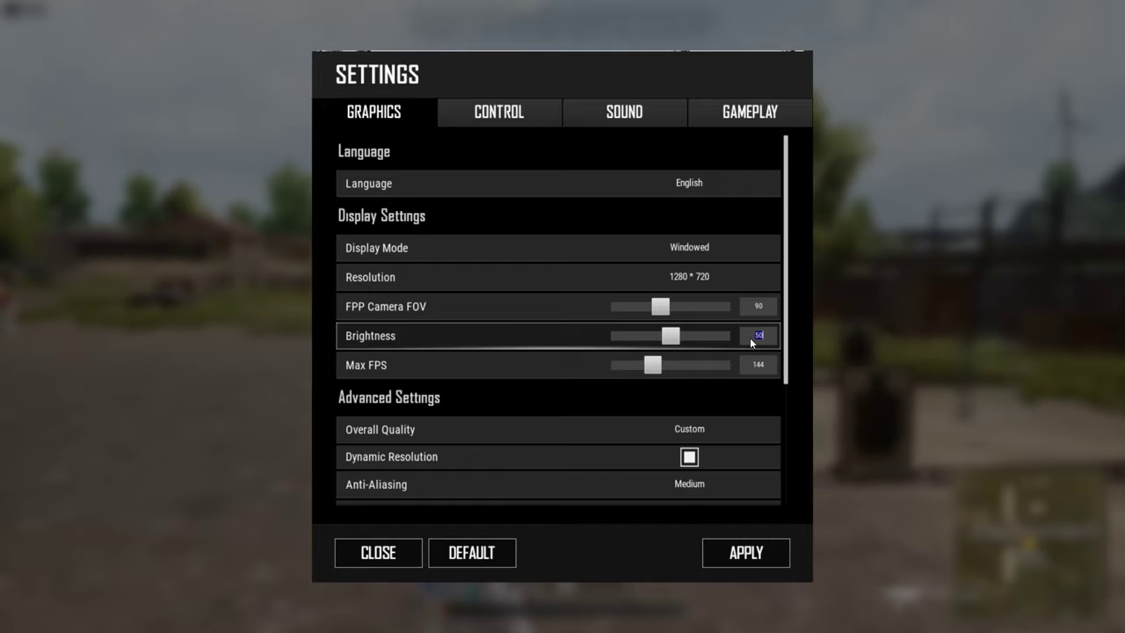
type("70")
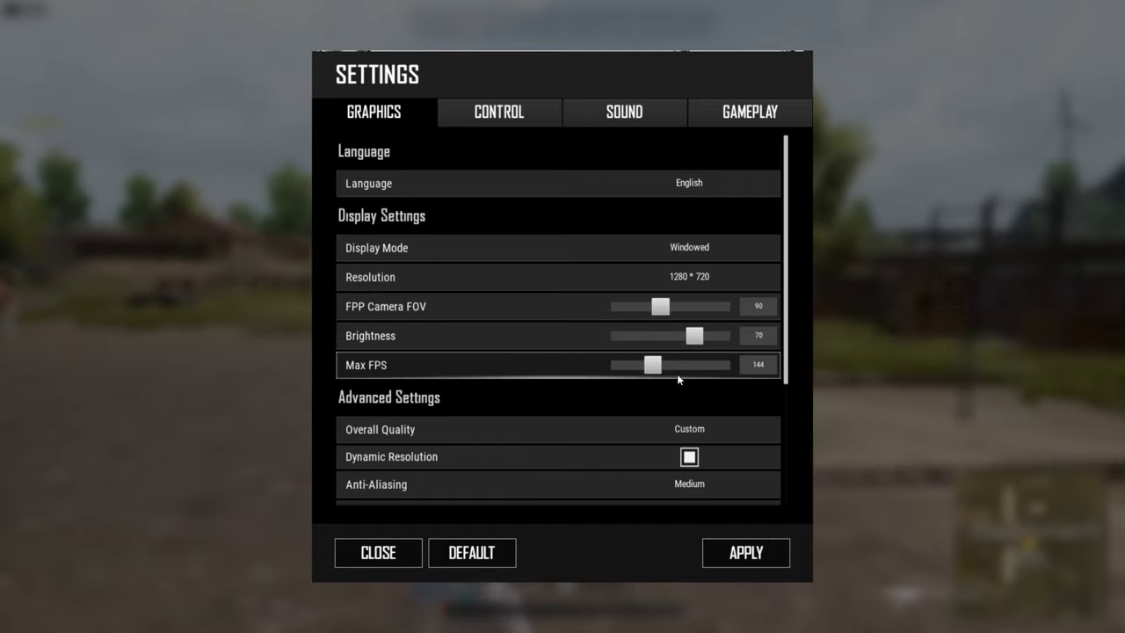
left_click_drag(667, 361, 846, 371)
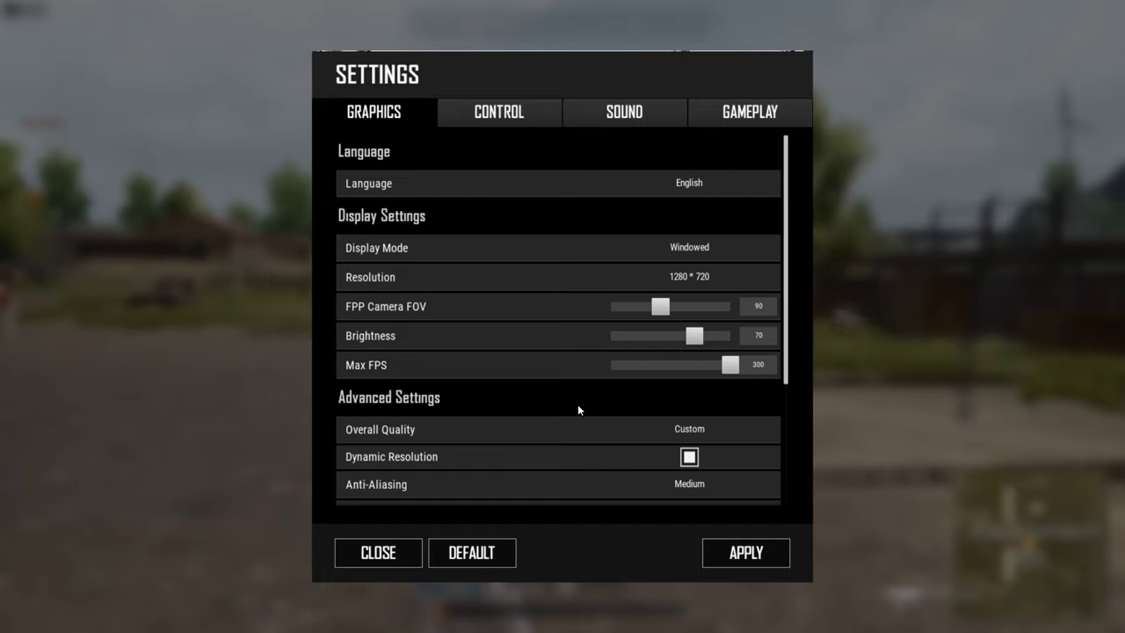
Keep Overall Quality on Custom and turn off Dynamic Resolution.
scroll(571, 409, "down", 1)
scroll(562, 412, "down", 1)
scroll(431, 382, "down", 2)
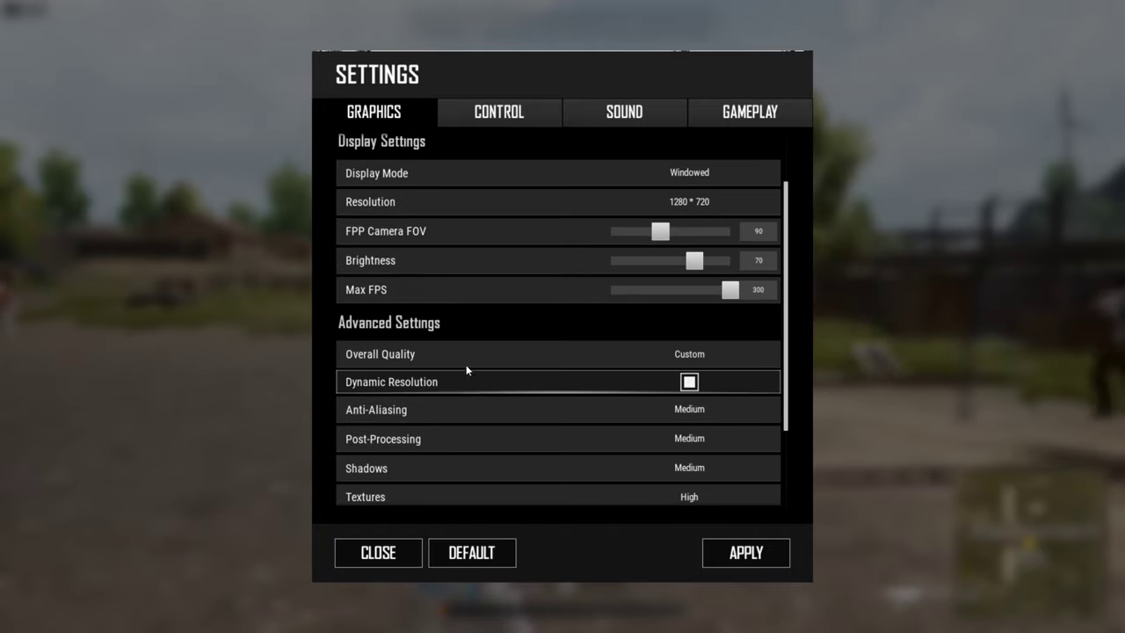
scroll(492, 327, "down", 2)
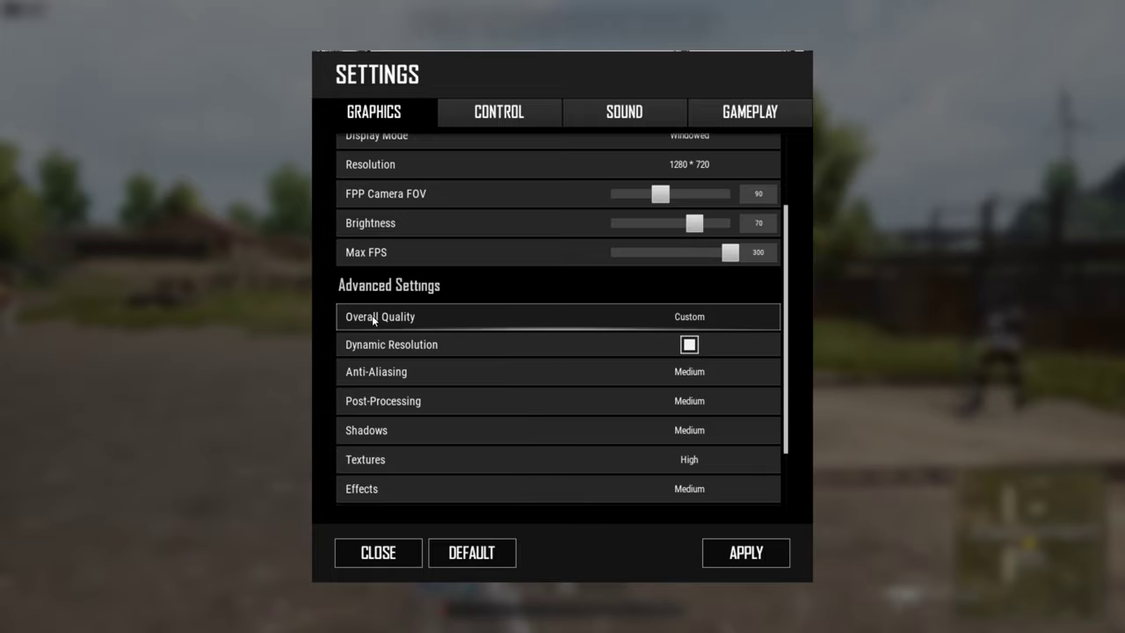
left_click(687, 318)
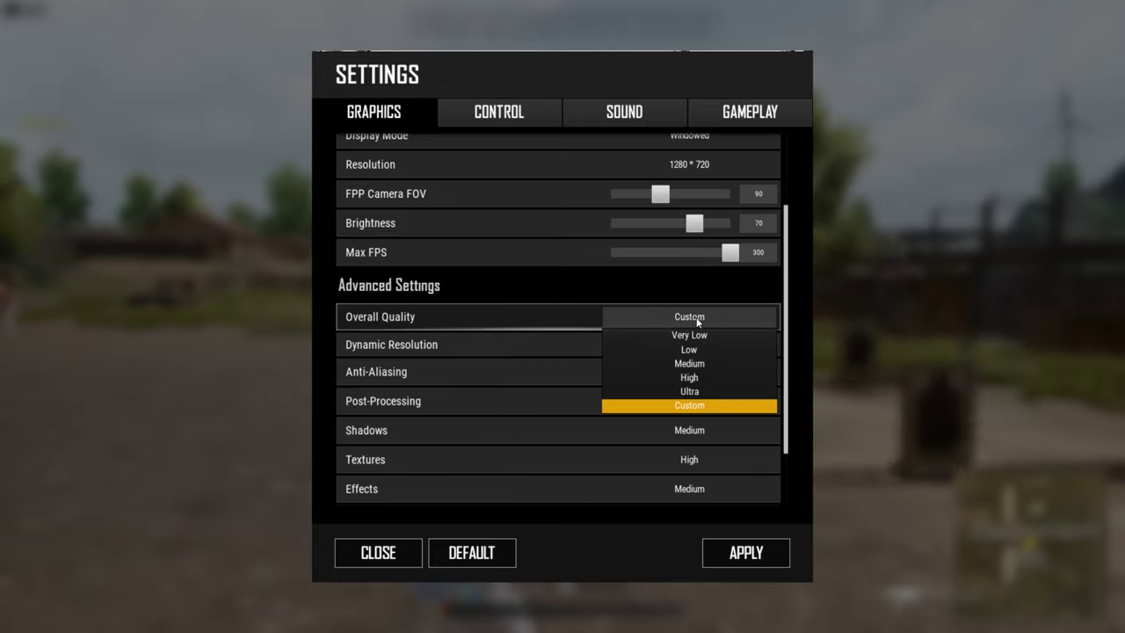
left_click(374, 351)
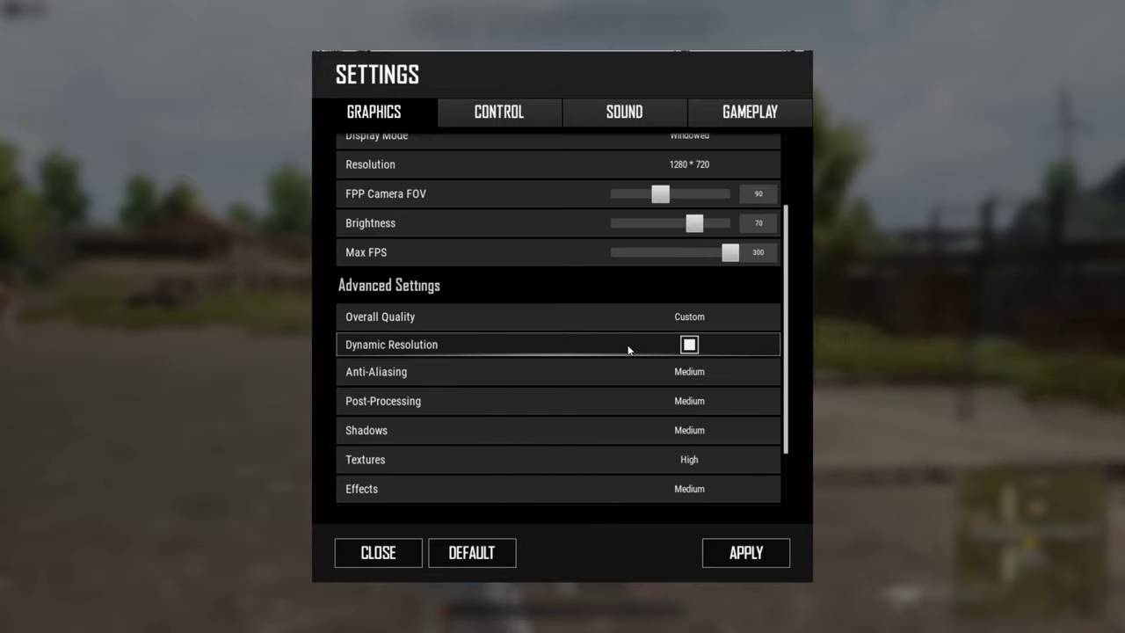
left_click(689, 344)
Set Screen Scale to 90.
scroll(675, 350, "down", 1)
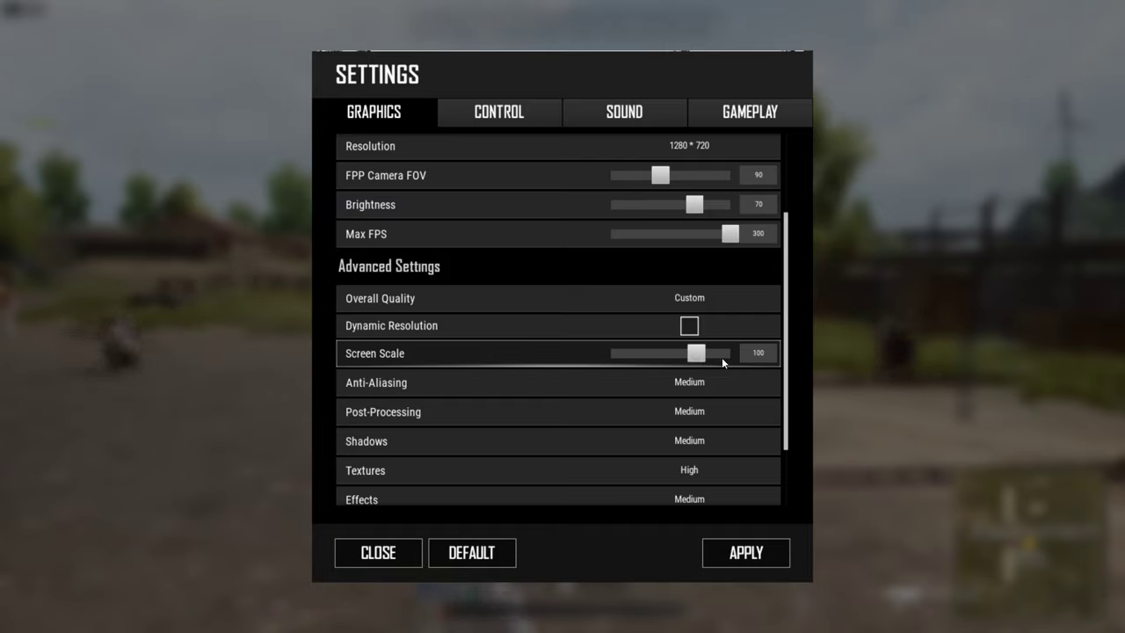
left_click_drag(701, 357, 679, 358)
double_click(754, 353)
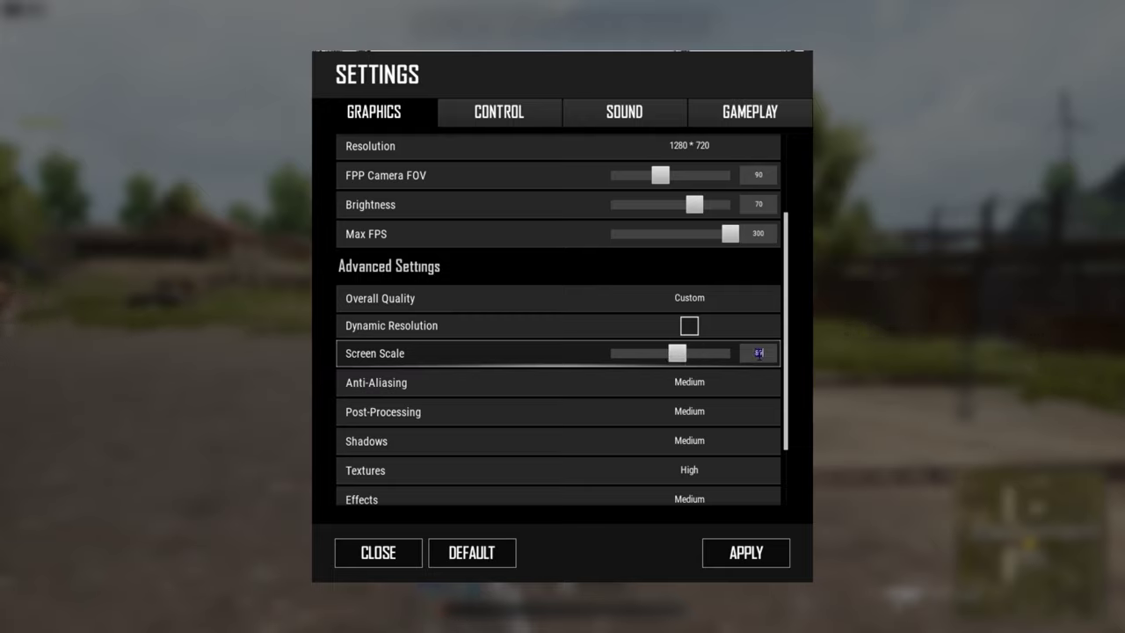
type("90")
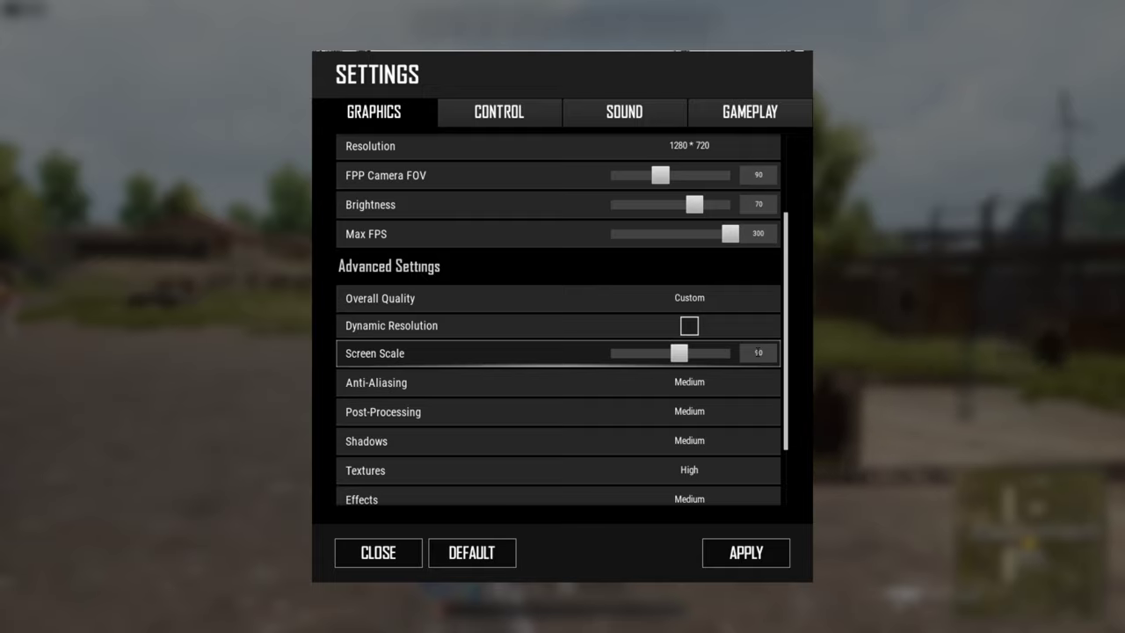
key("Return")
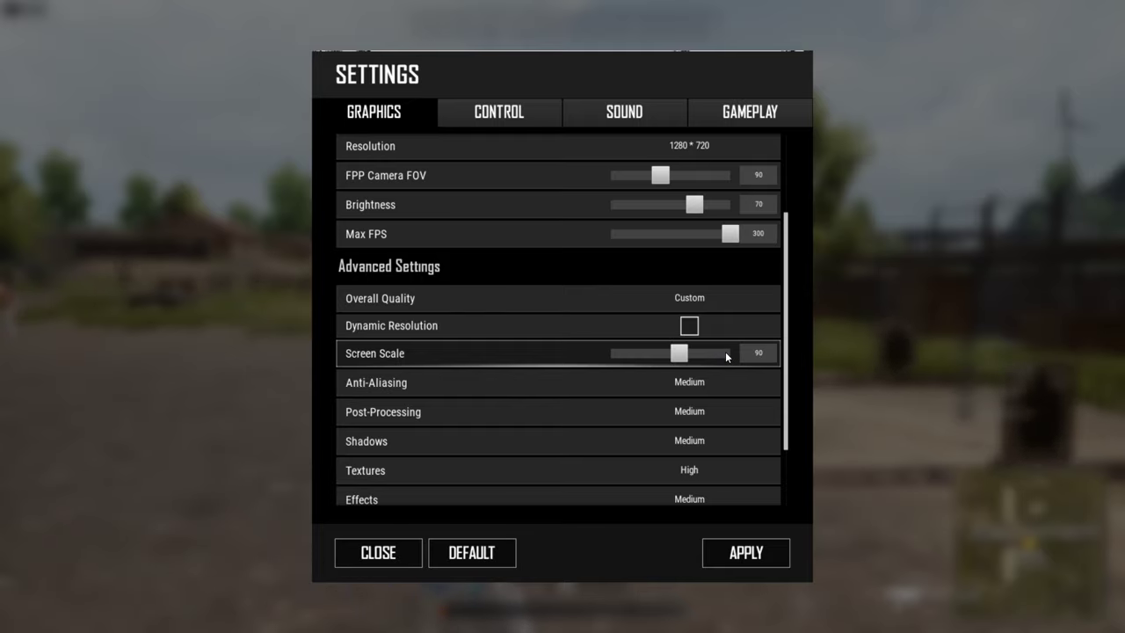
Leave Anti-Aliasing at Medium and set Post-Processing to Very Low.
left_click(665, 389)
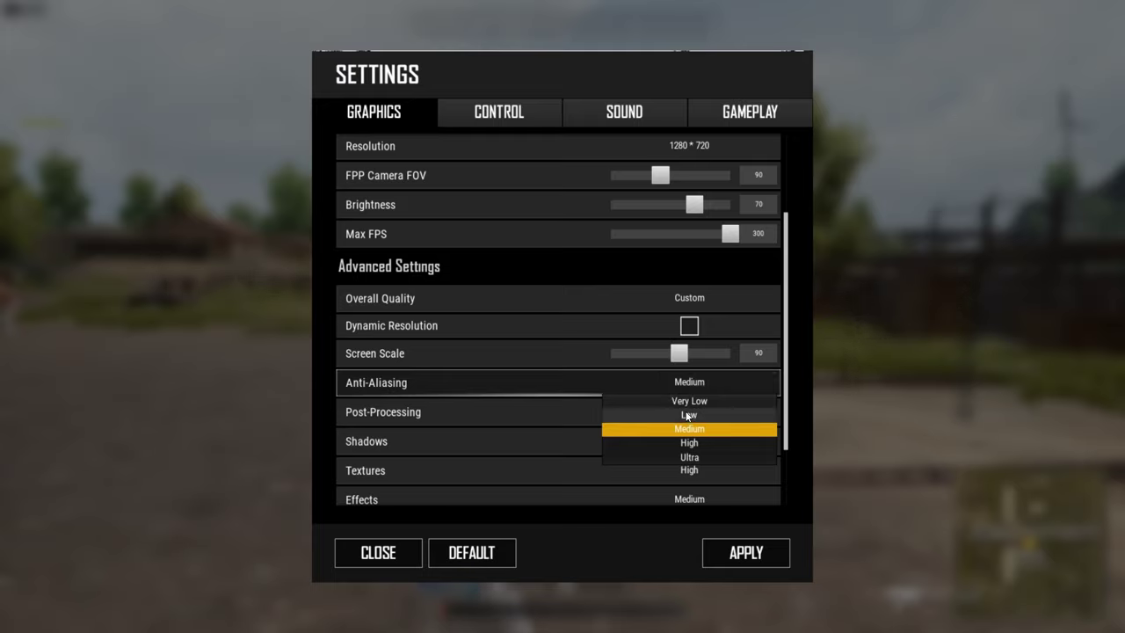
left_click(683, 391)
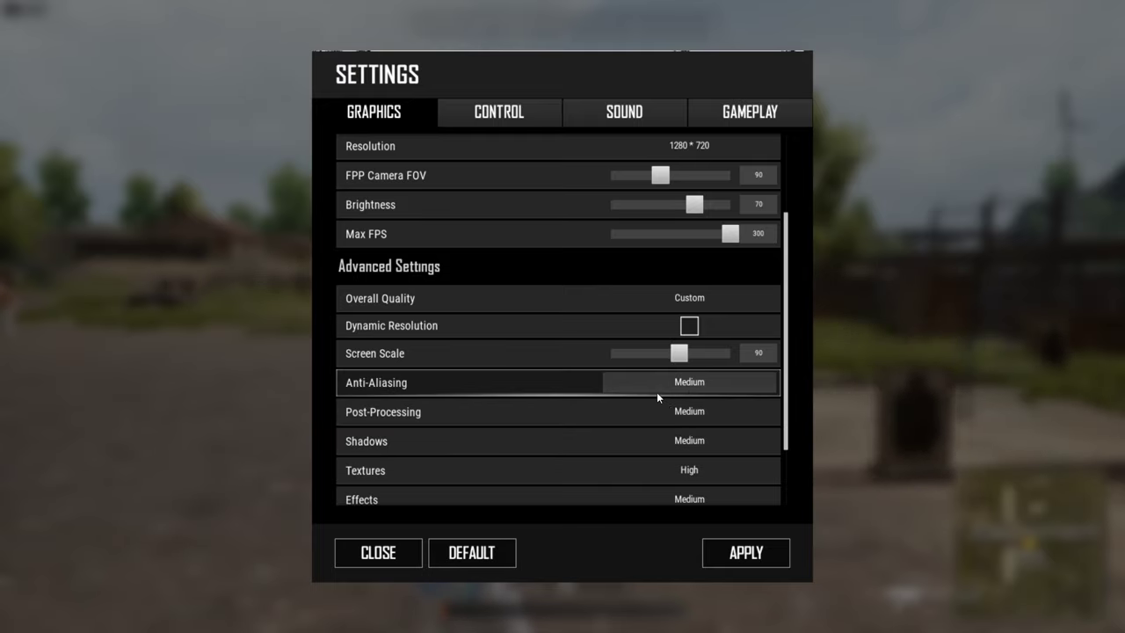
left_click(686, 412)
left_click(690, 429)
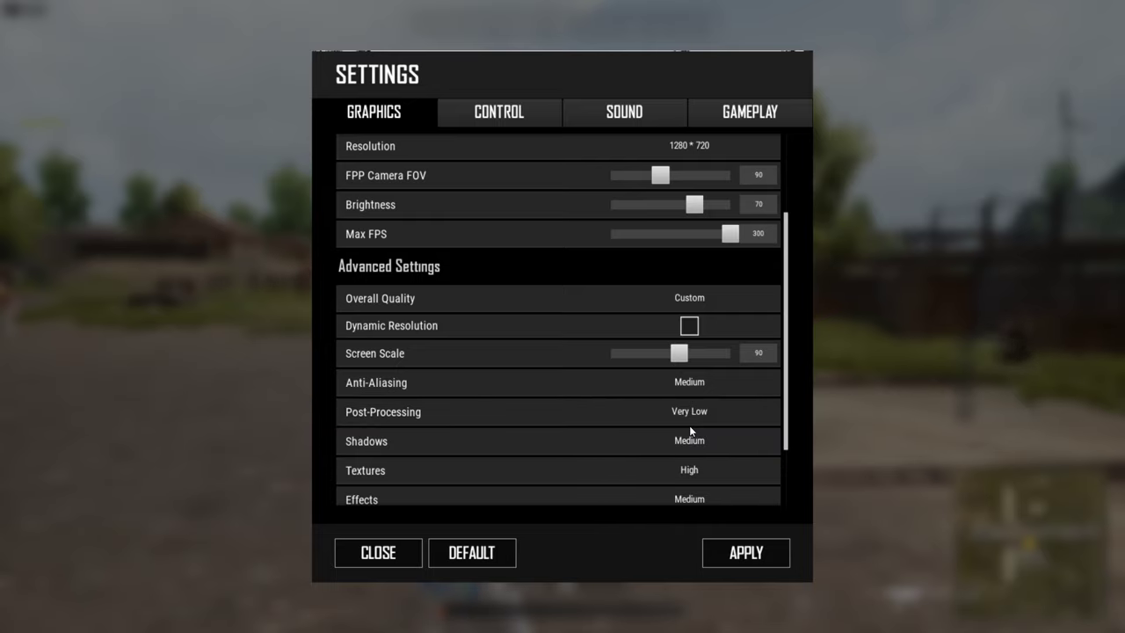
Set Shadows to Very Low.
scroll(492, 407, "down", 1)
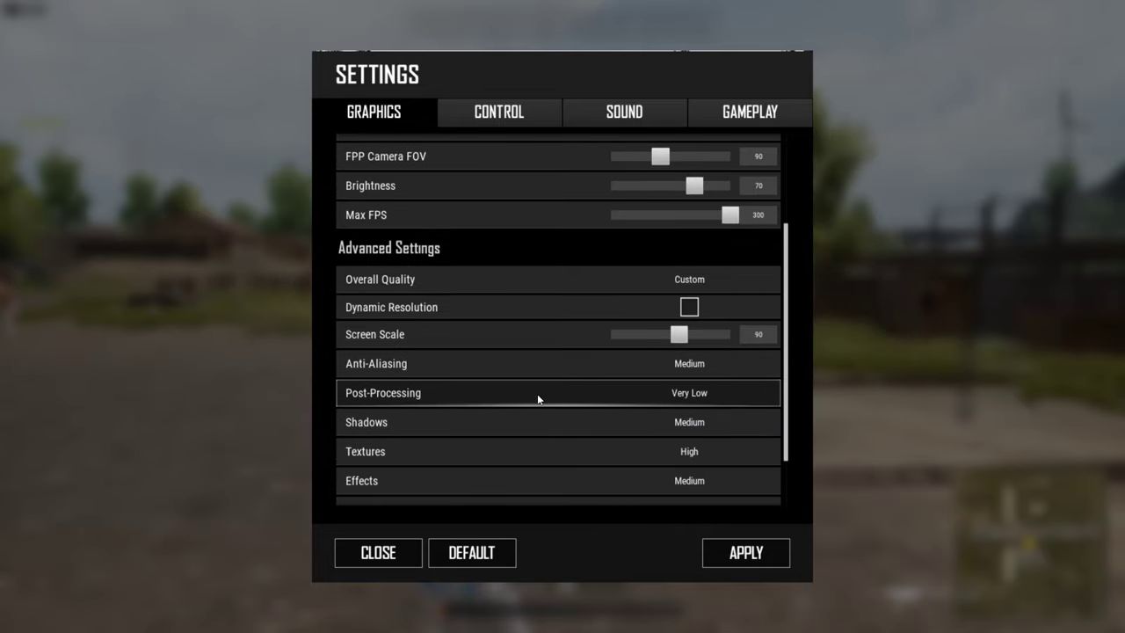
scroll(729, 392, "down", 1)
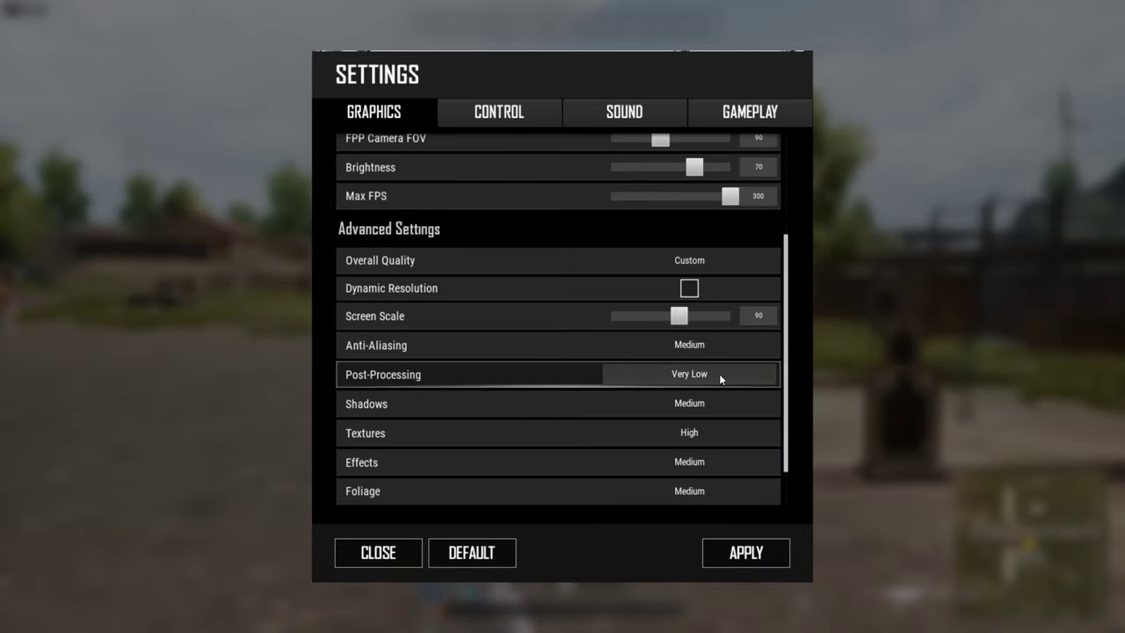
scroll(719, 373, "down", 1)
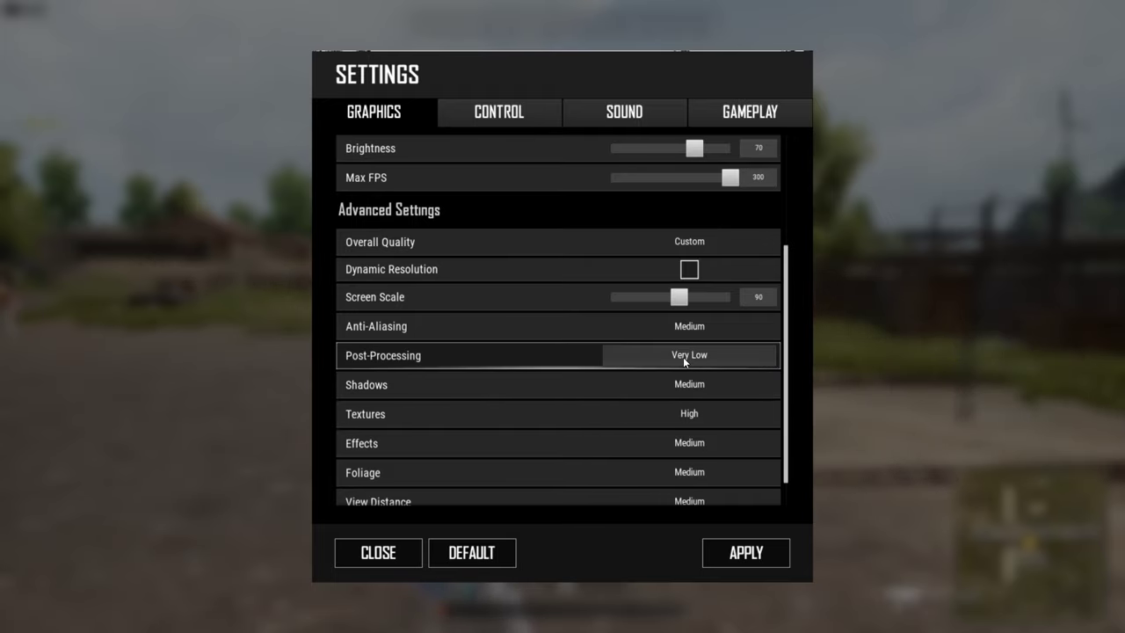
scroll(683, 357, "down", 1)
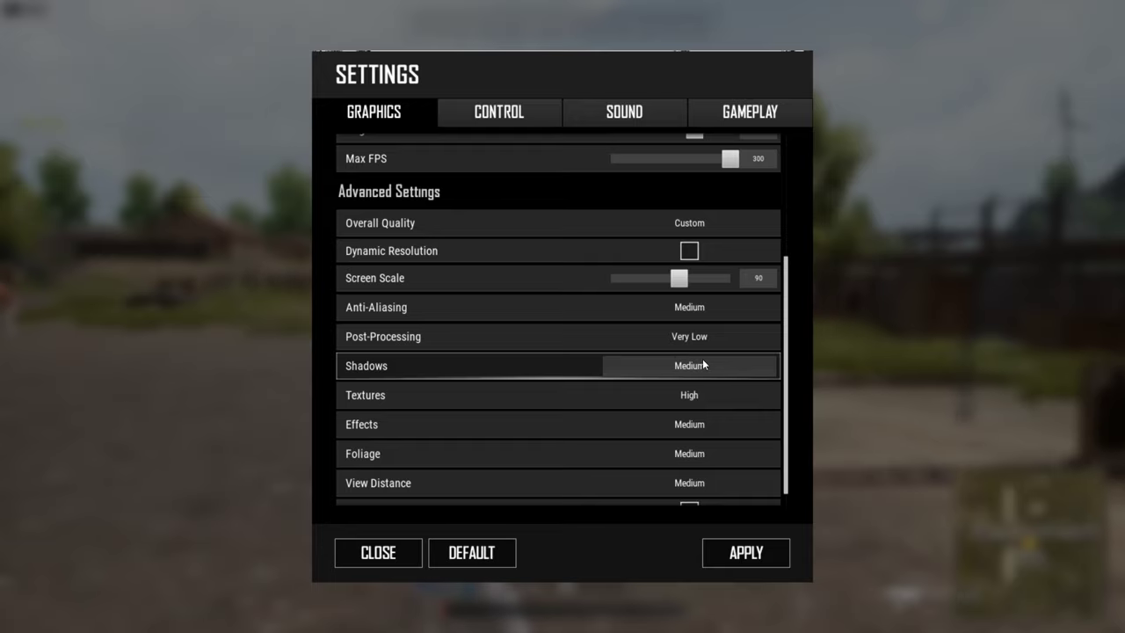
left_click(703, 364)
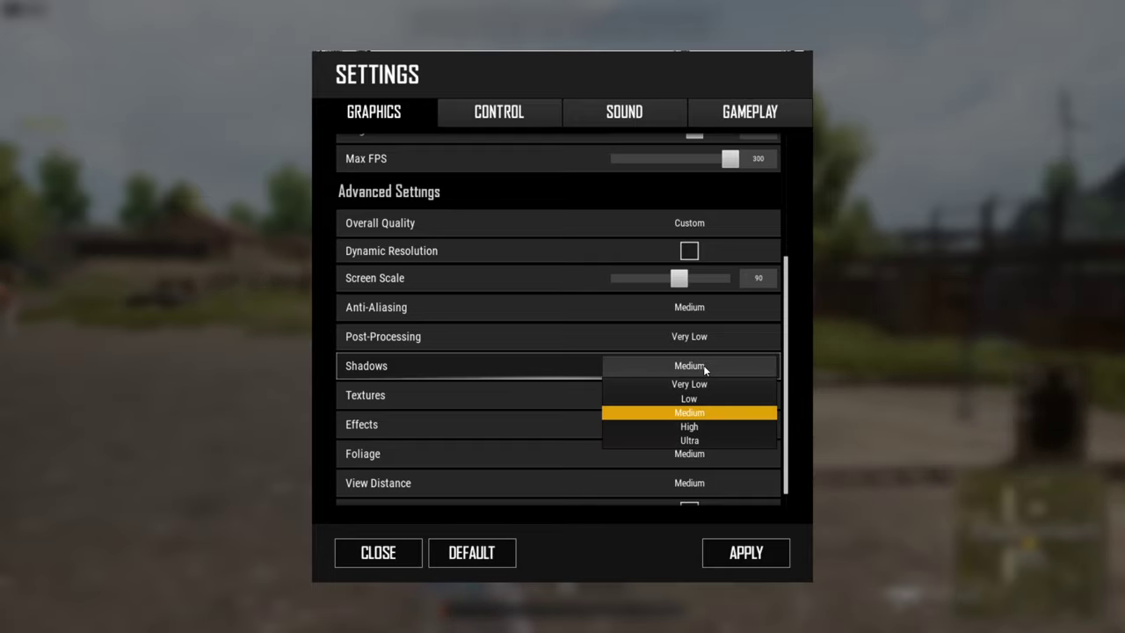
left_click(708, 379)
Set Textures to Low.
scroll(633, 387, "down", 1)
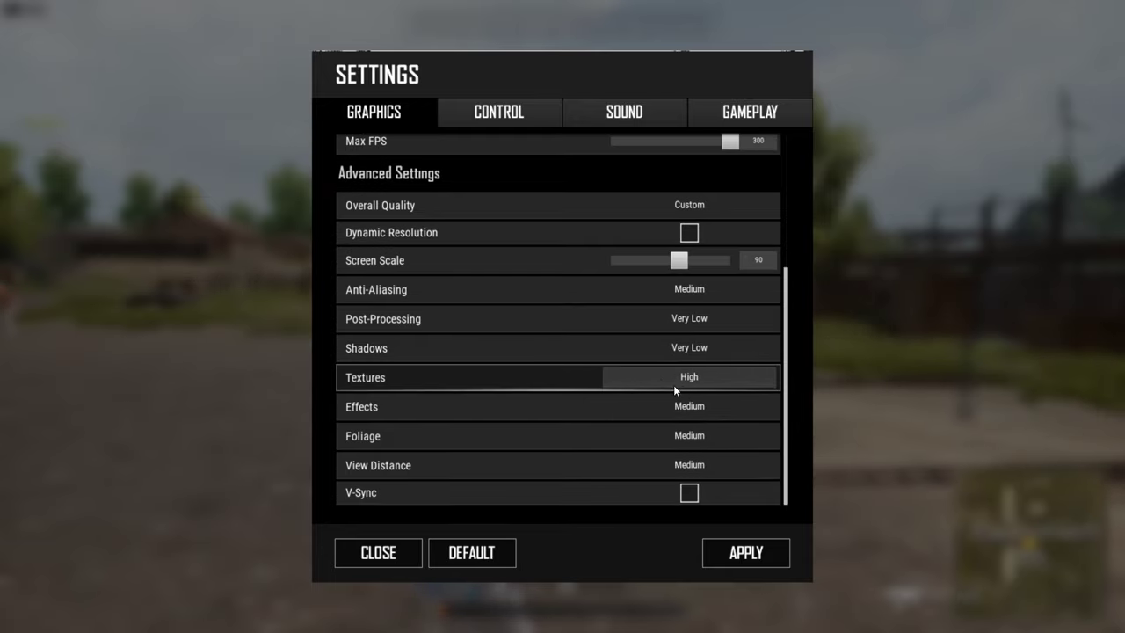
left_click(673, 382)
left_click(688, 409)
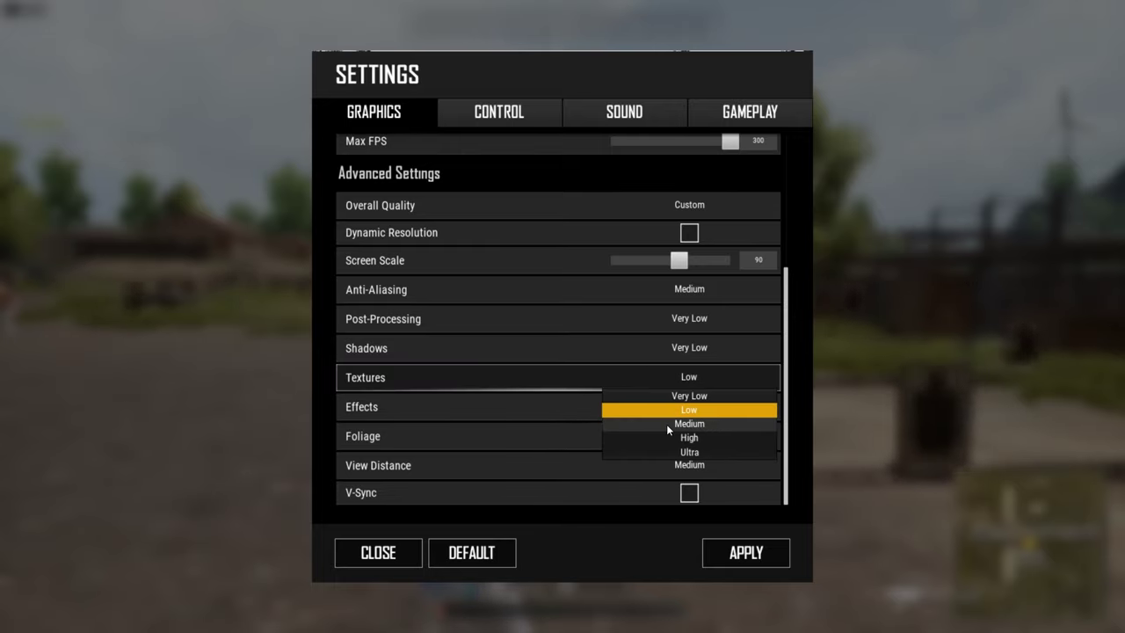
left_click(522, 399)
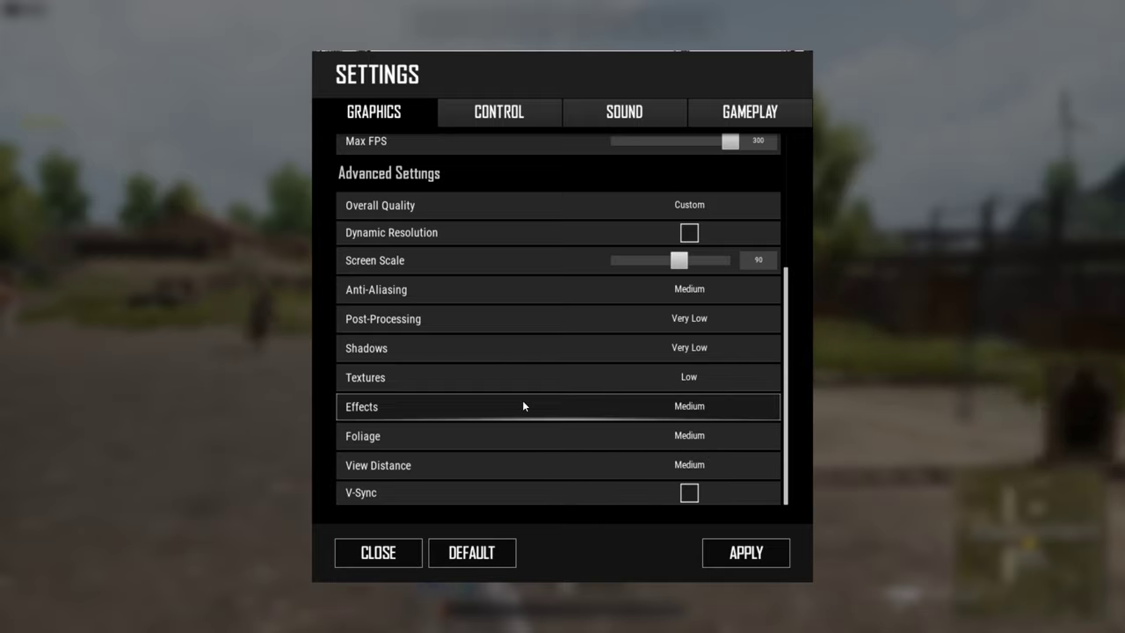
left_click(691, 409)
Set Effects and Foliage to Very Low, keep View Distance at Medium, and return to the top of the Graphics tab.
left_click(694, 424)
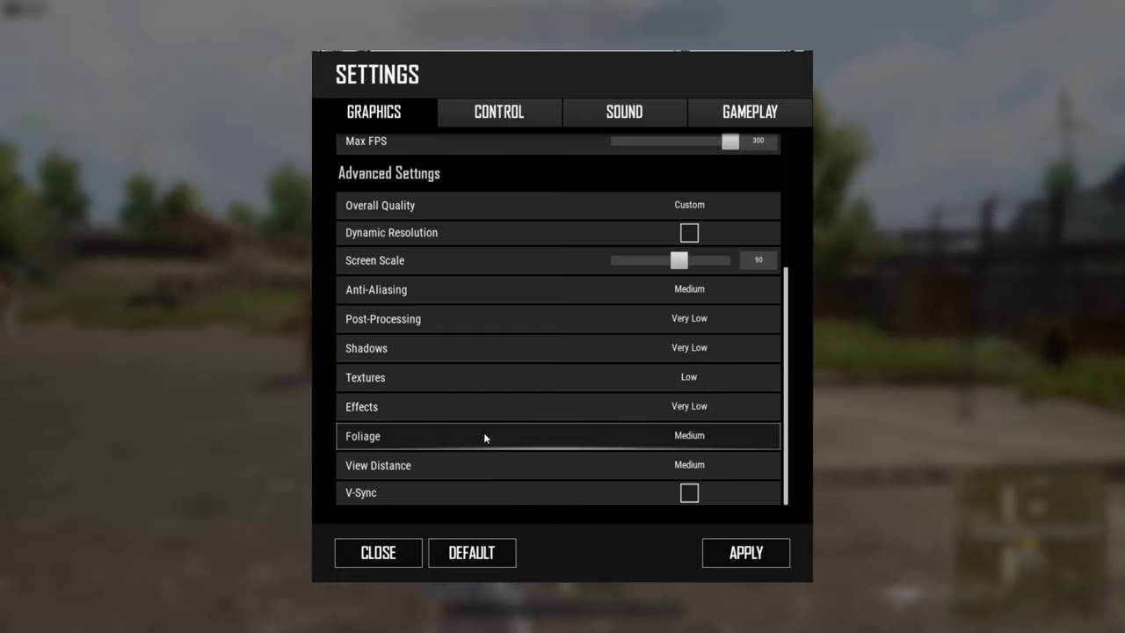
left_click(687, 436)
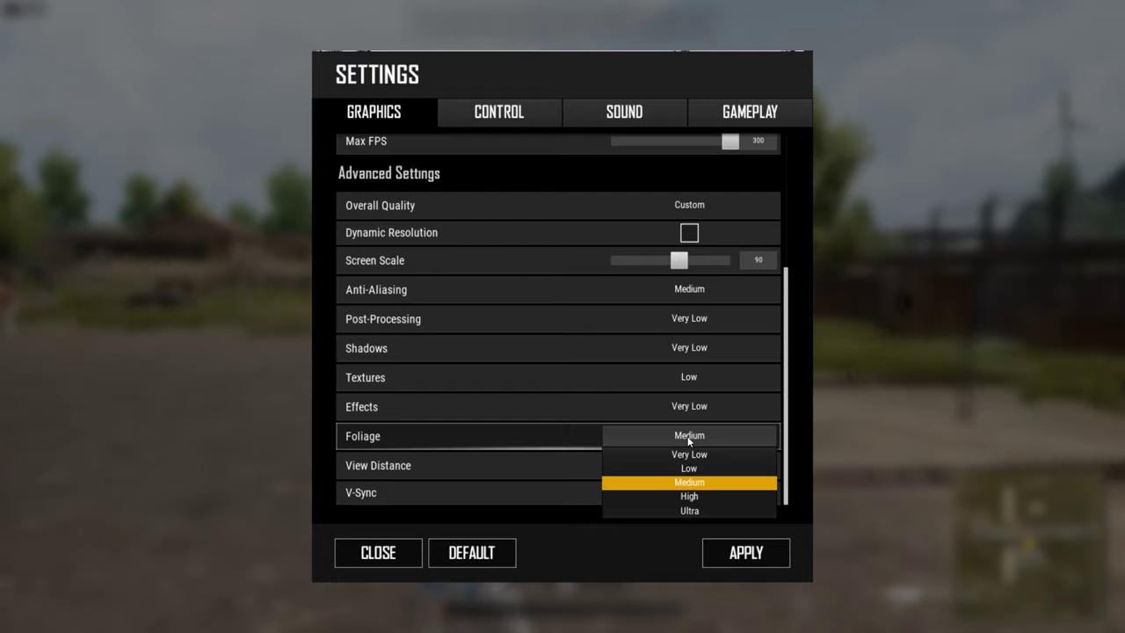
left_click(696, 455)
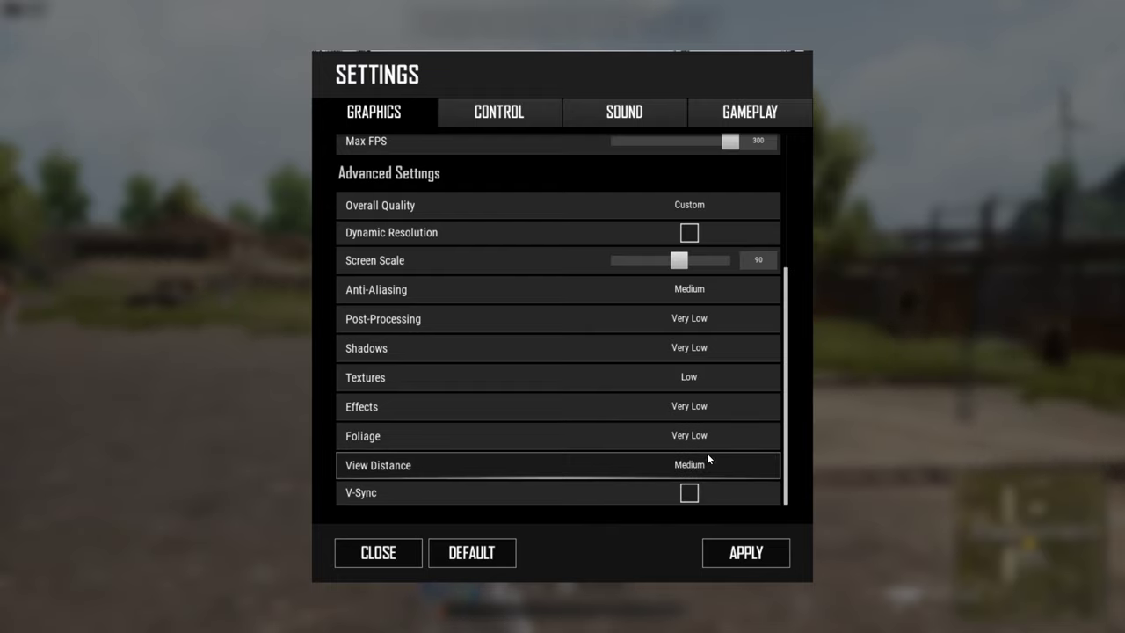
left_click(696, 466)
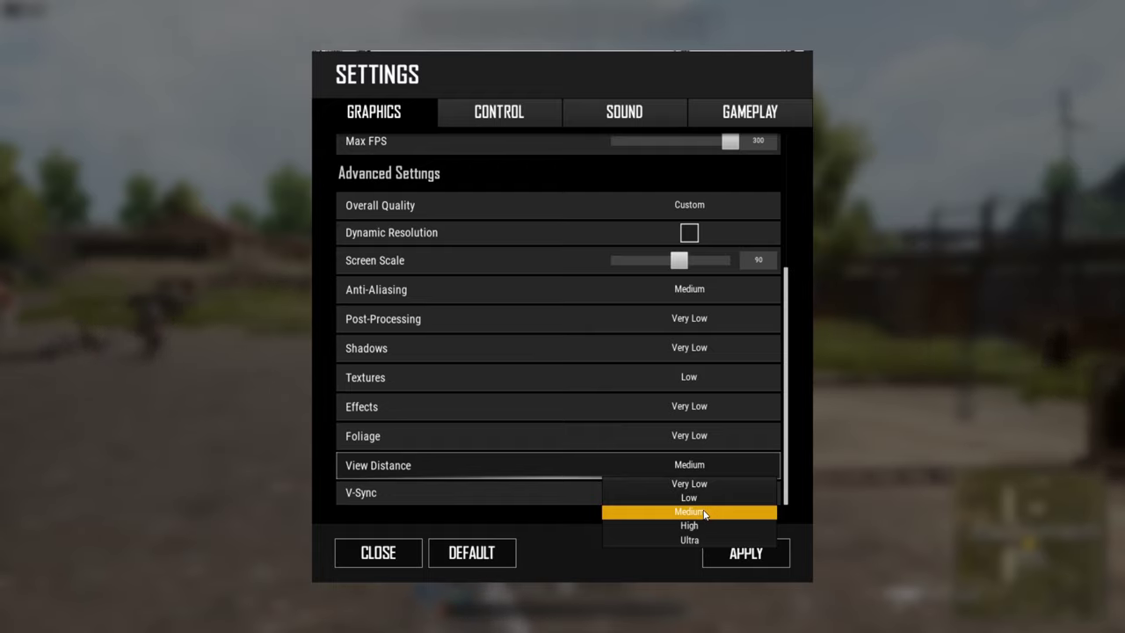
left_click(701, 512)
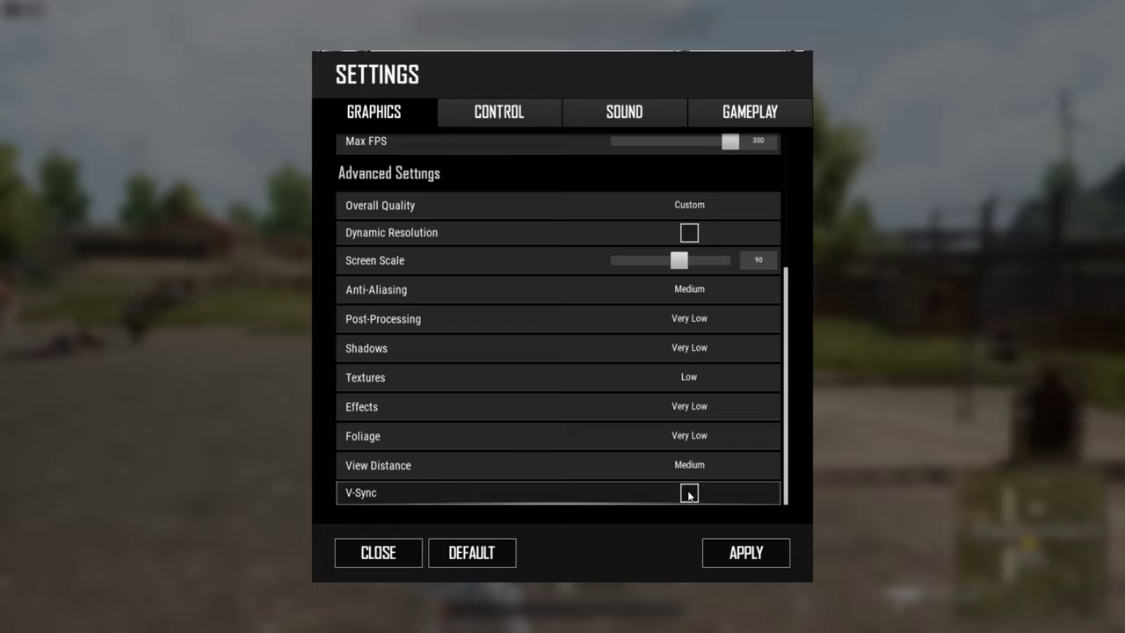
scroll(788, 333, "up", 3)
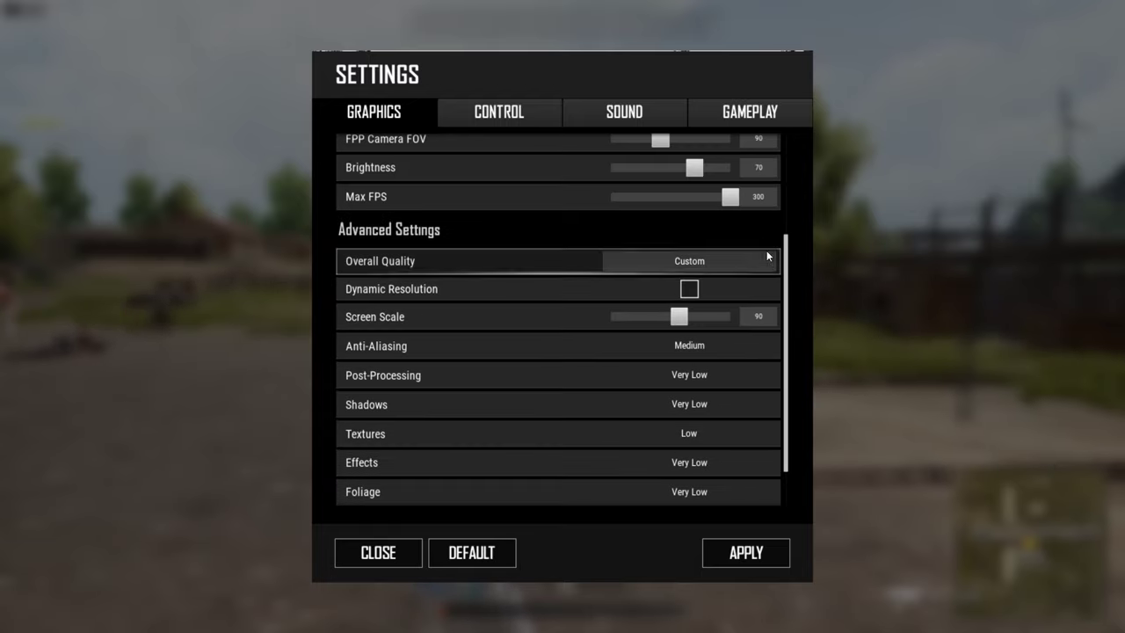
scroll(760, 235, "up", 3)
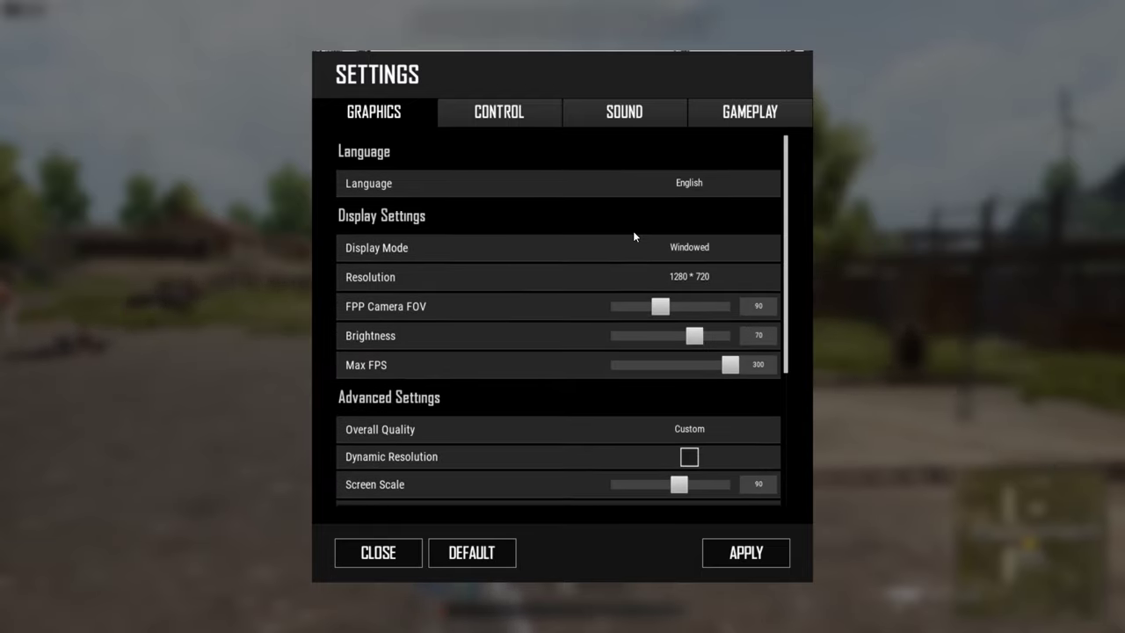
scroll(632, 232, "down", 1)
scroll(637, 241, "up", 1)
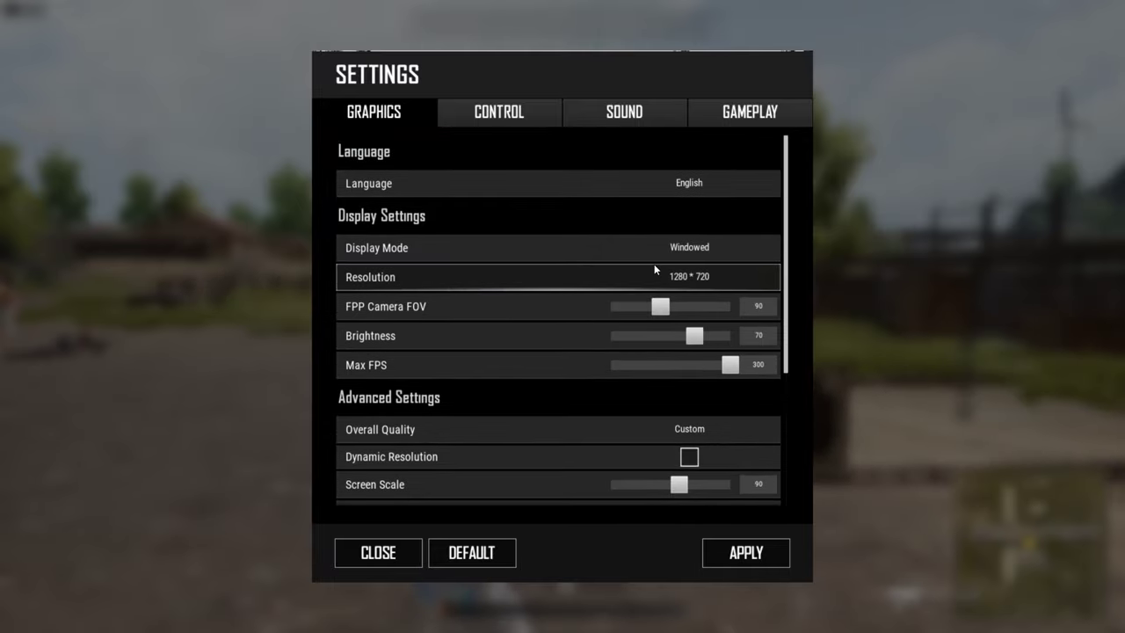